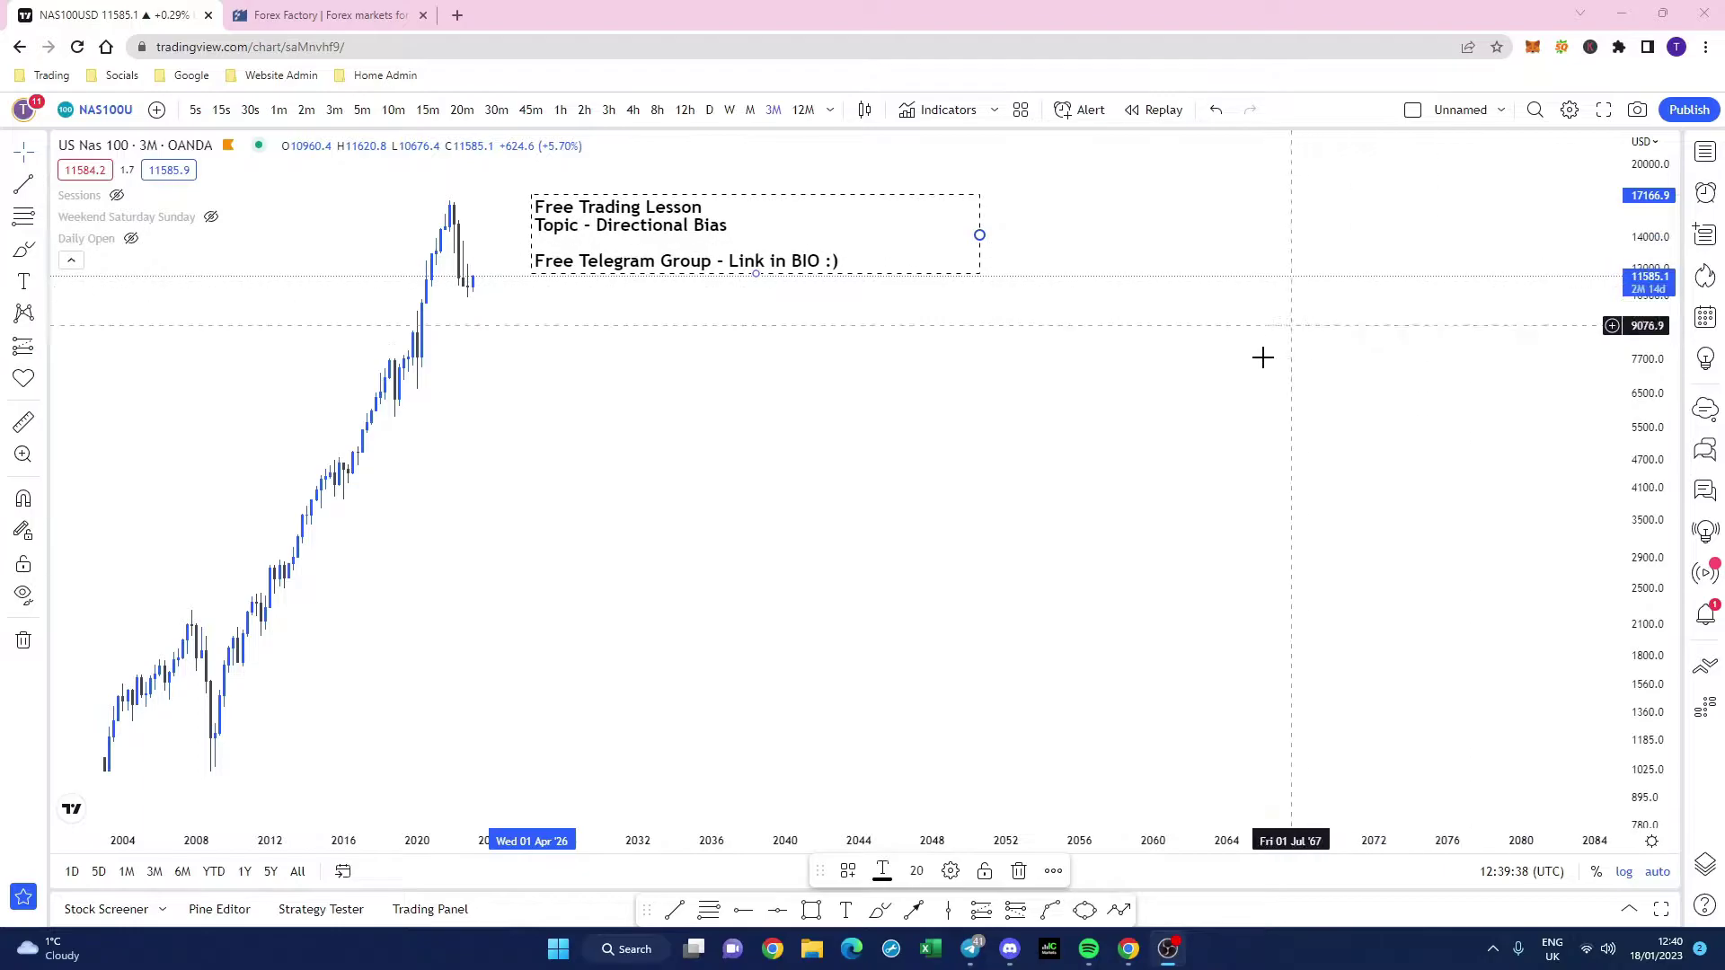
{"action": "left_click", "coordinate": [1140, 427]}
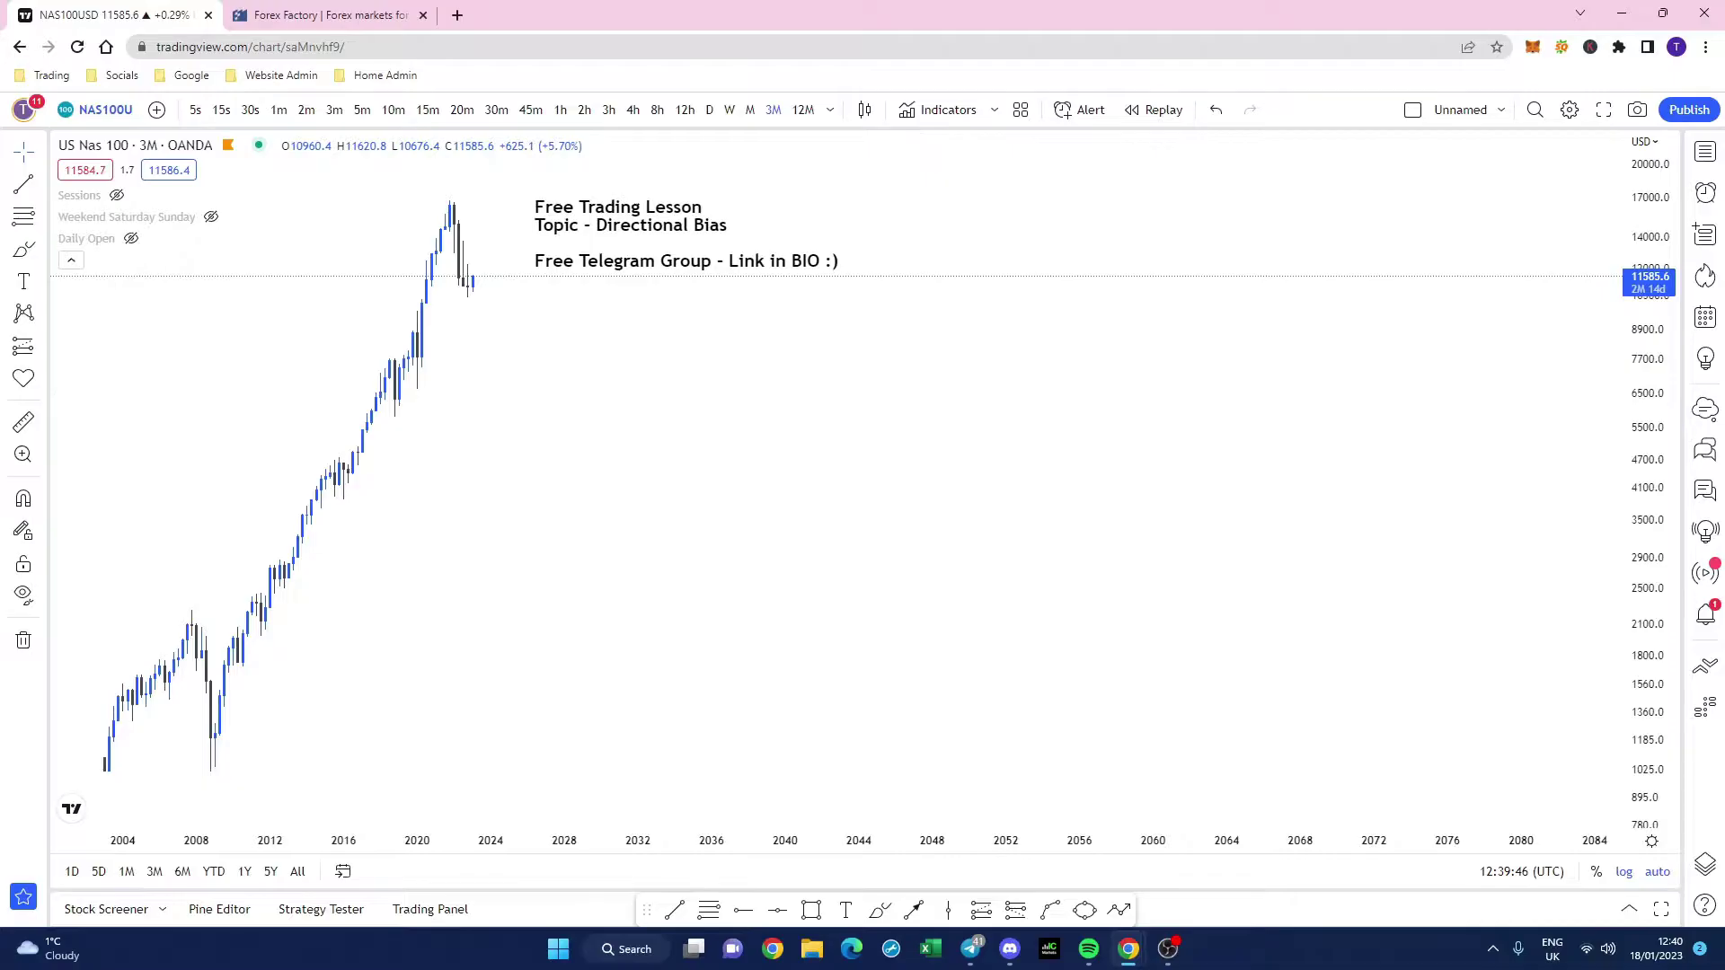
{"action": "key", "text": "alt+Tab"}
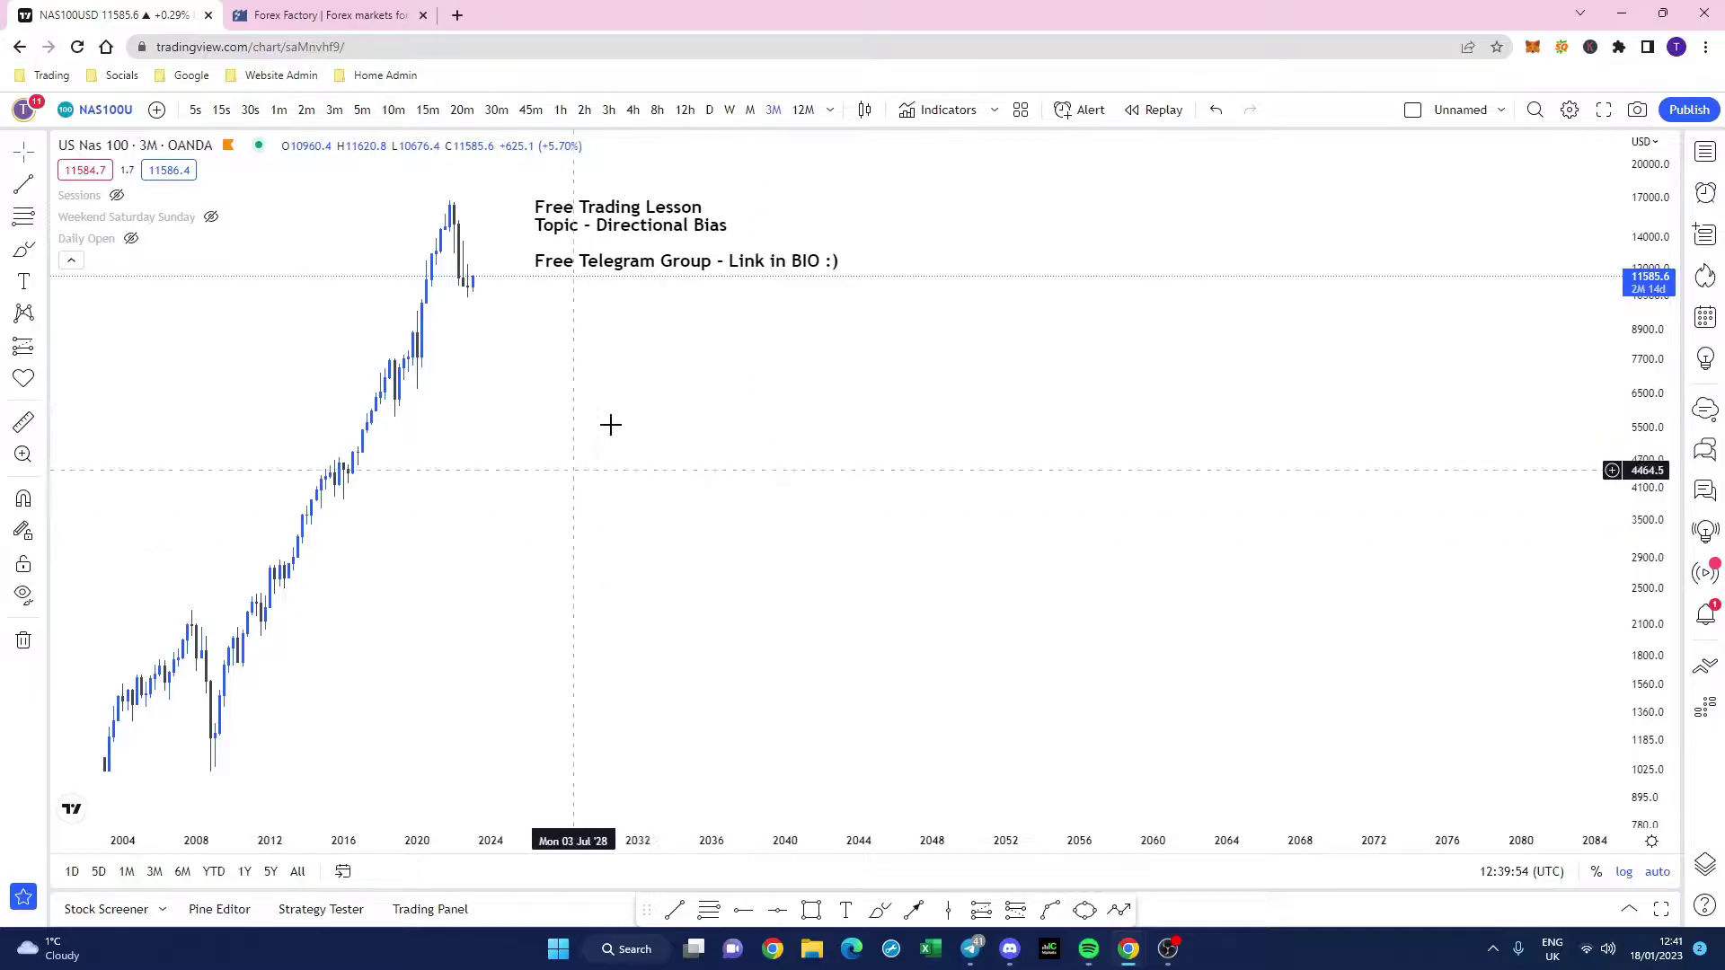
{"action": "left_click", "coordinate": [675, 435]}
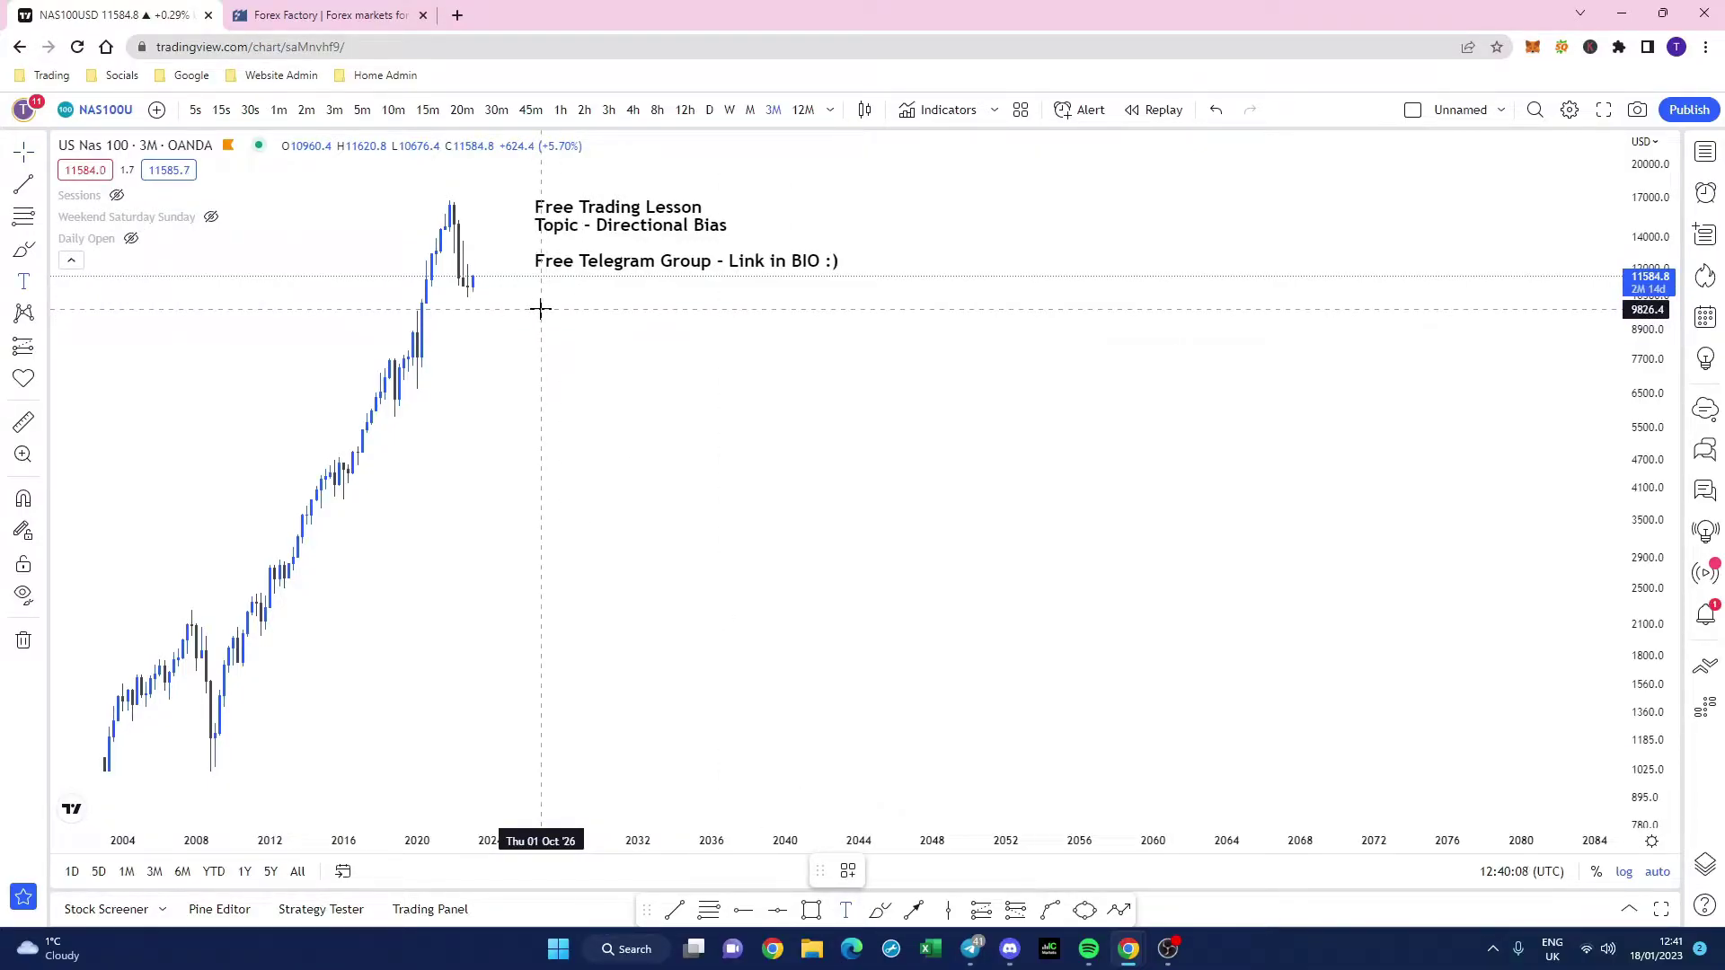
- Add a text note below the Telegram line reading "You always need to try trading in line with the higher time frames!"
{"action": "left_click", "coordinate": [532, 335]}
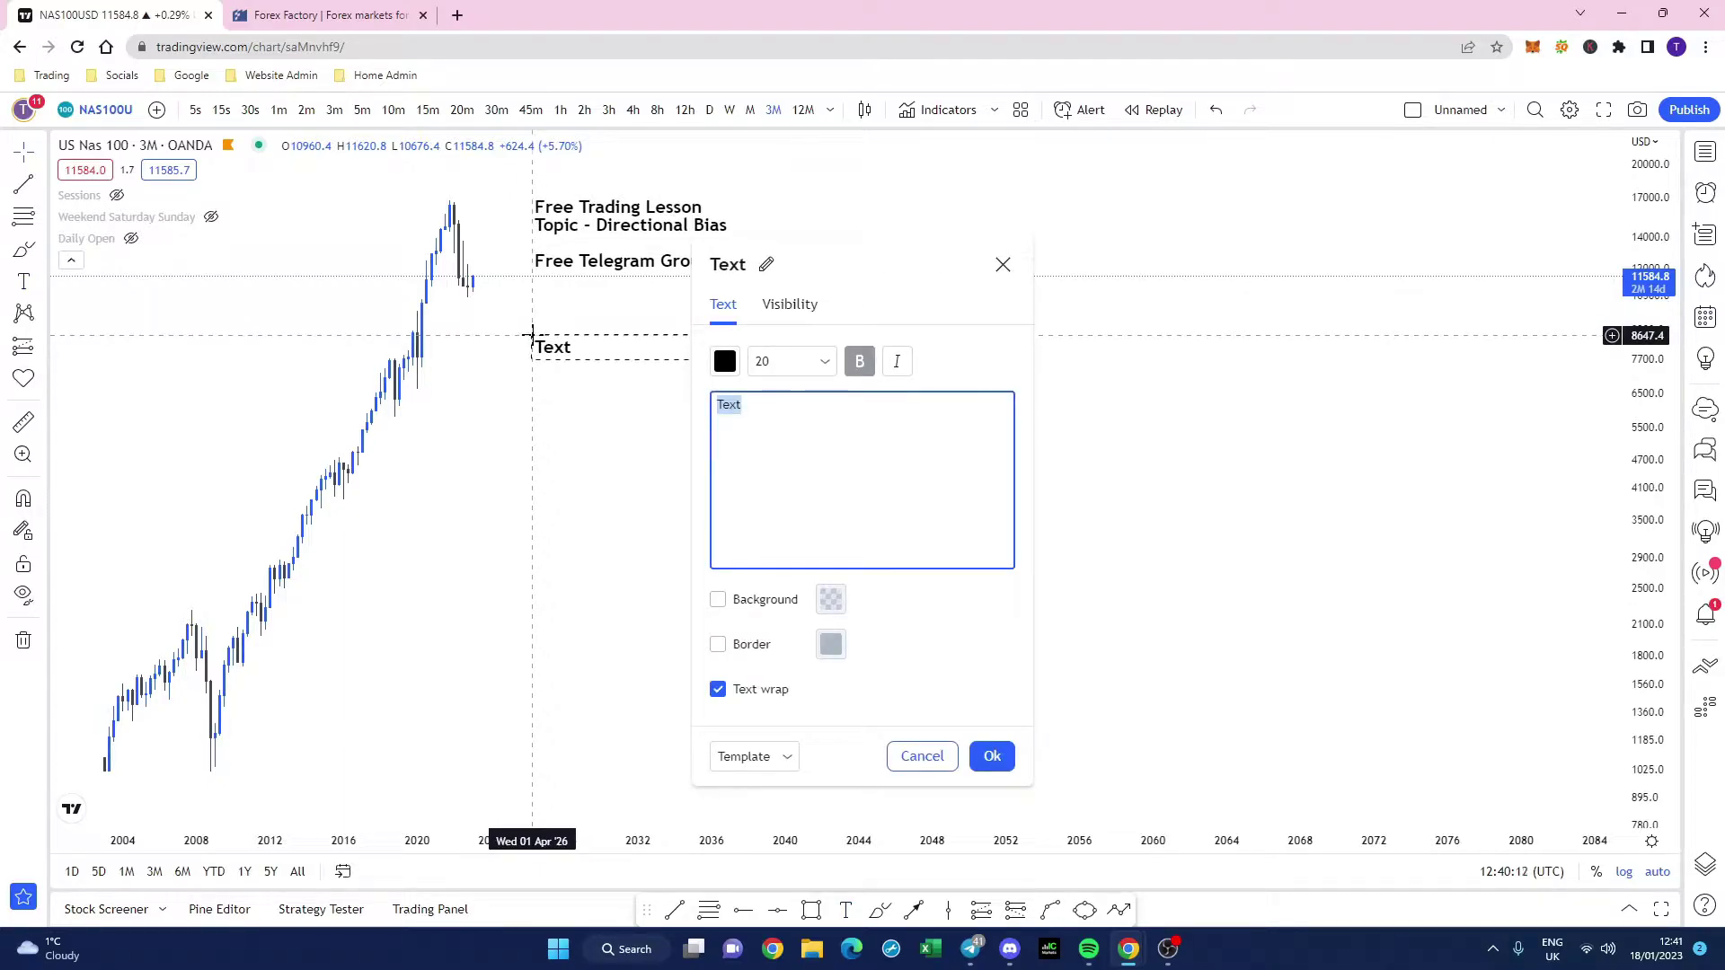
{"action": "type", "text": "You alrways need to tr"}
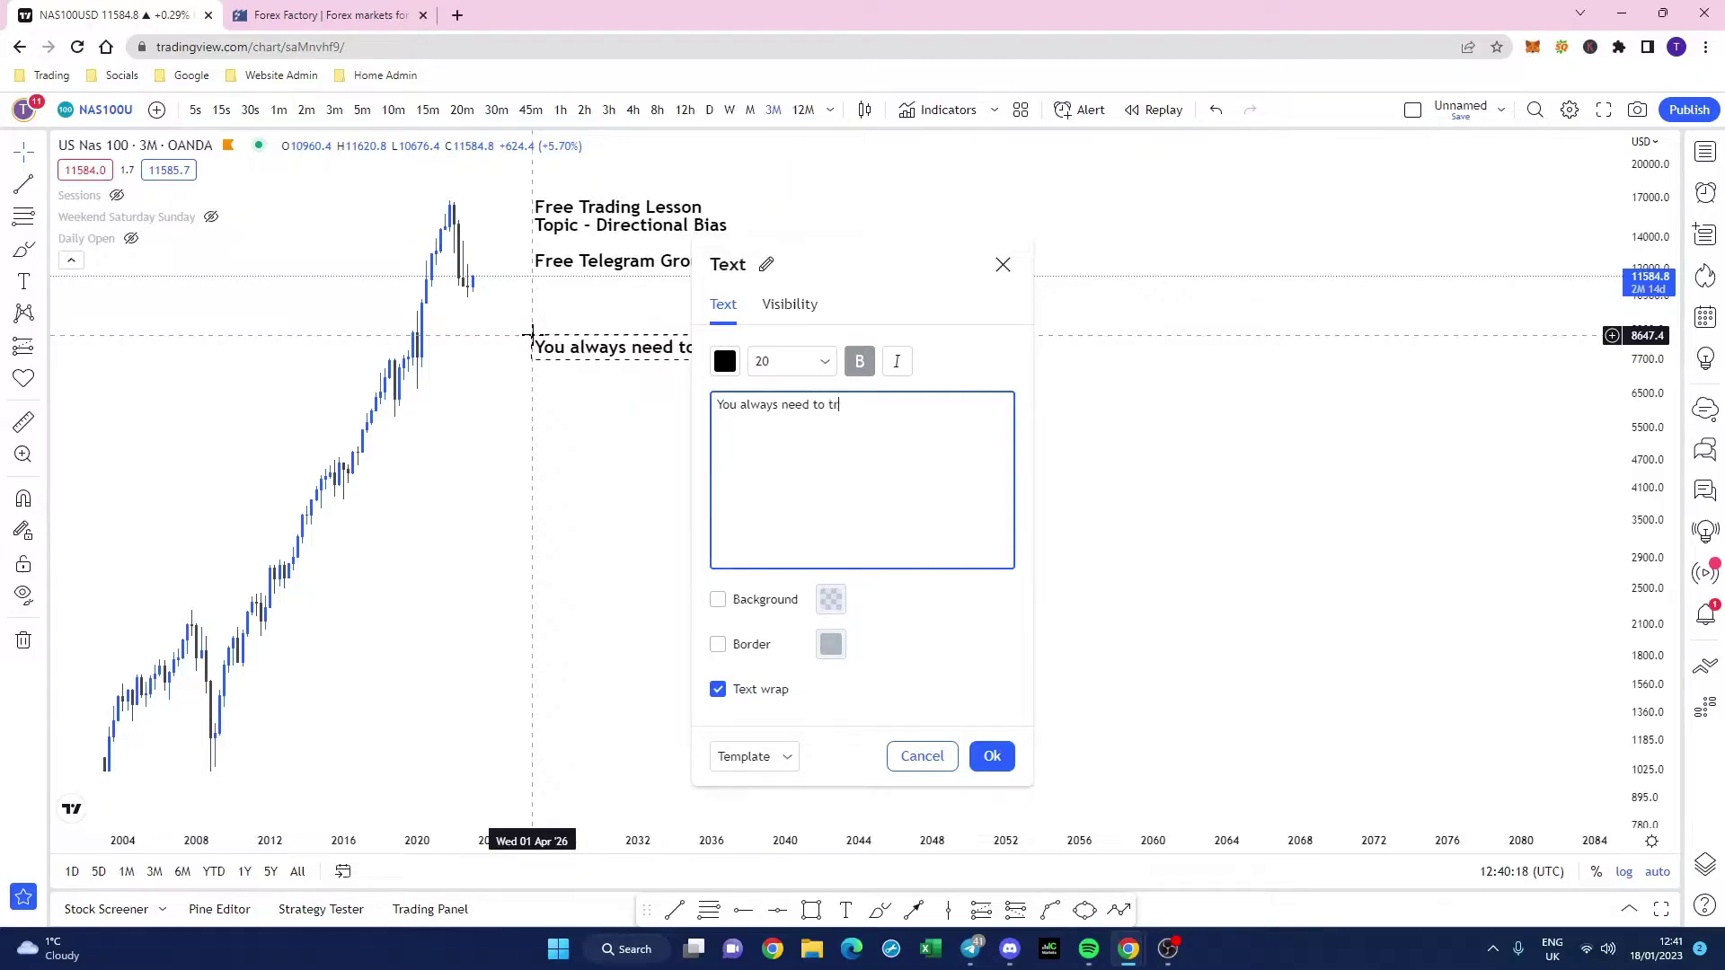
{"action": "type", "text": "y"}
{"action": "type", "text": " d"}
{"action": "key", "text": "BackSpace"}
{"action": "type", "text": "tradomg"}
{"action": "key", "text": "BackSpace"}
{"action": "key", "text": "BackSpace"}
{"action": "key", "text": "BackSpace"}
{"action": "type", "text": "ing in line with the higher time frames!"}
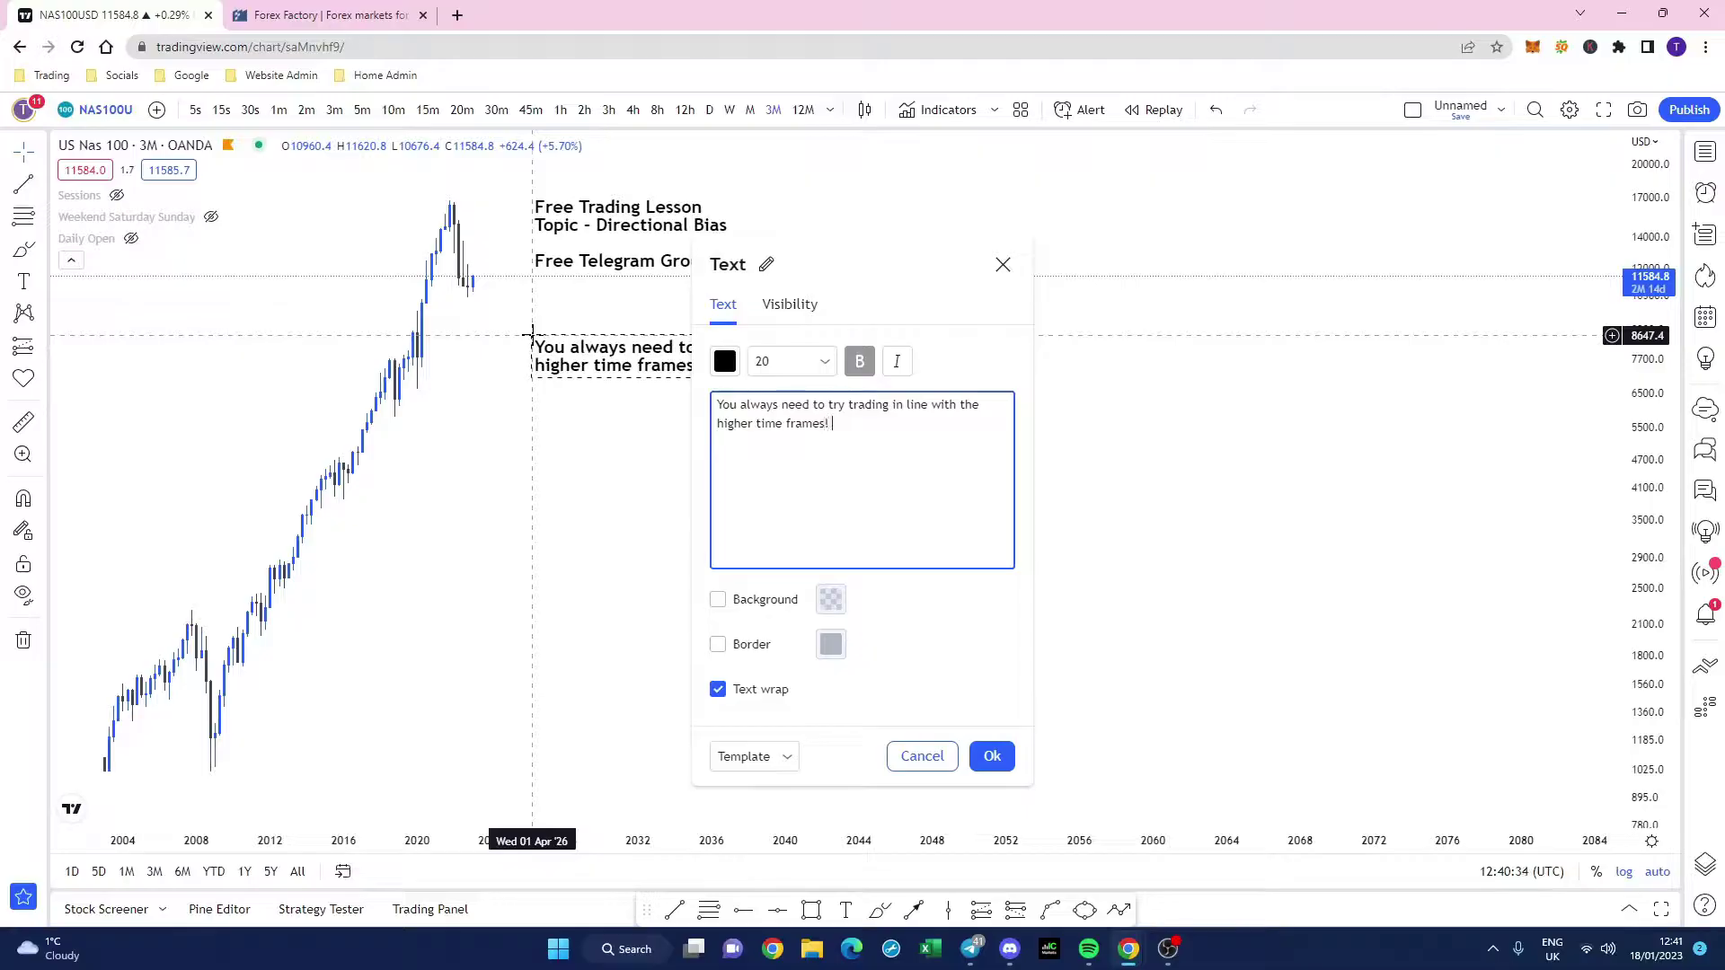
- Colour the higher time frames note blue and move it up directly beneath the Telegram group line
{"action": "left_click", "coordinate": [728, 363]}
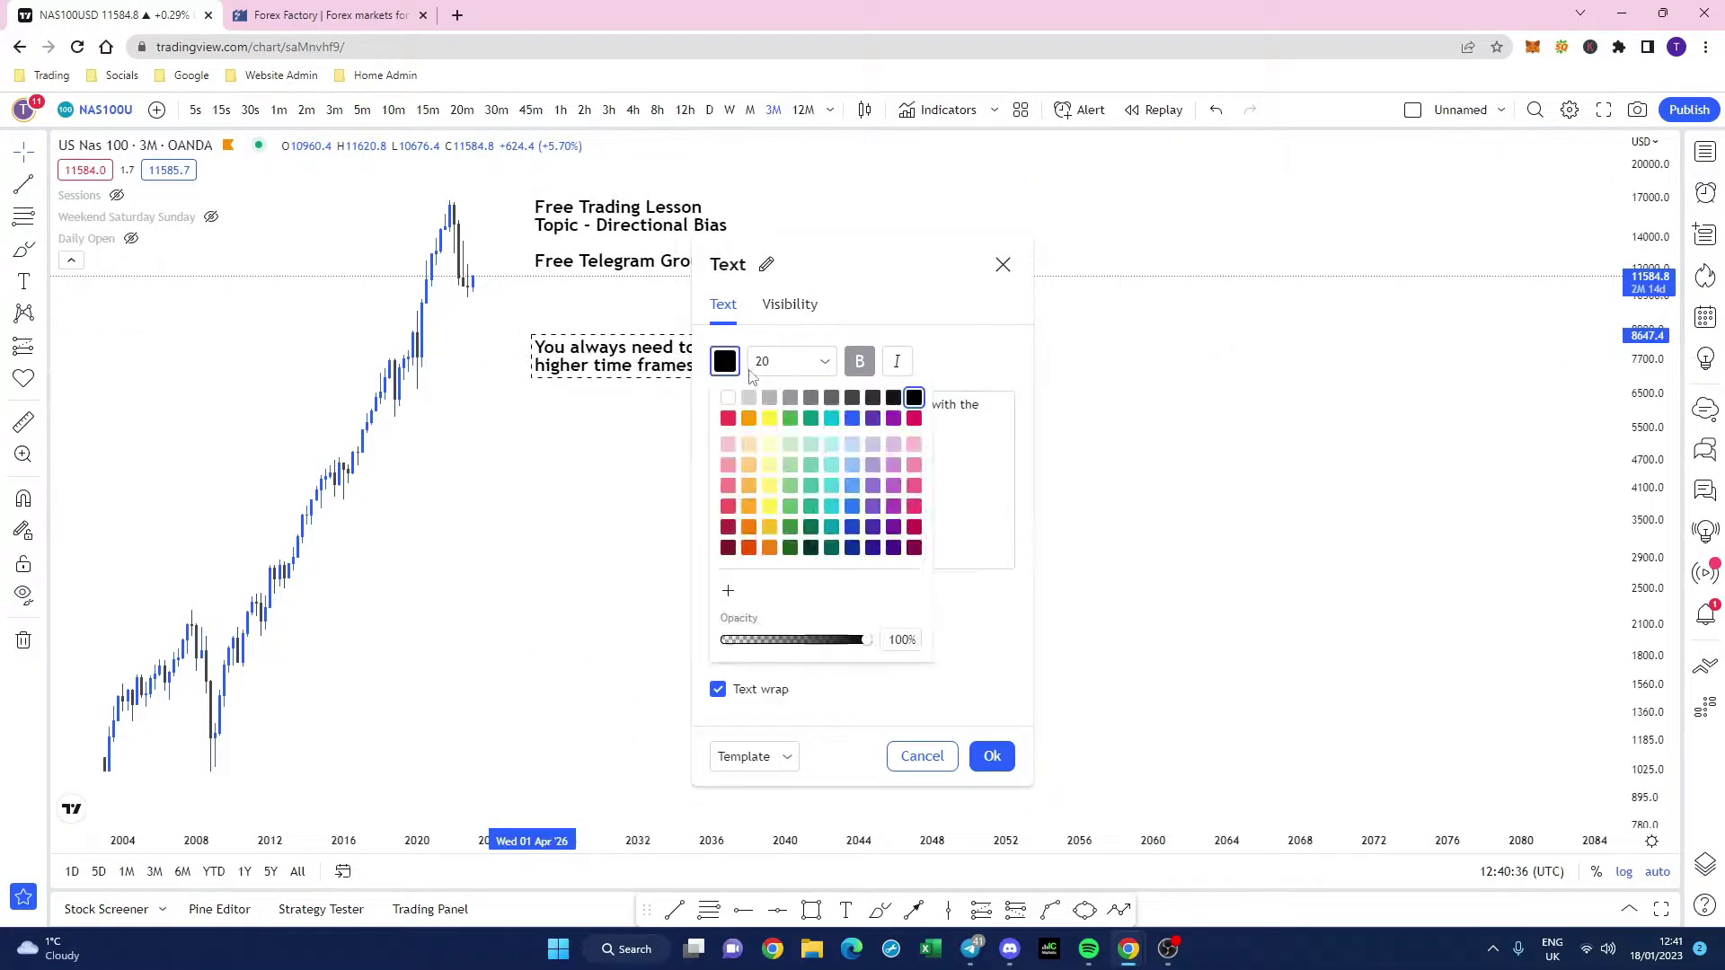
{"action": "left_click", "coordinate": [851, 419]}
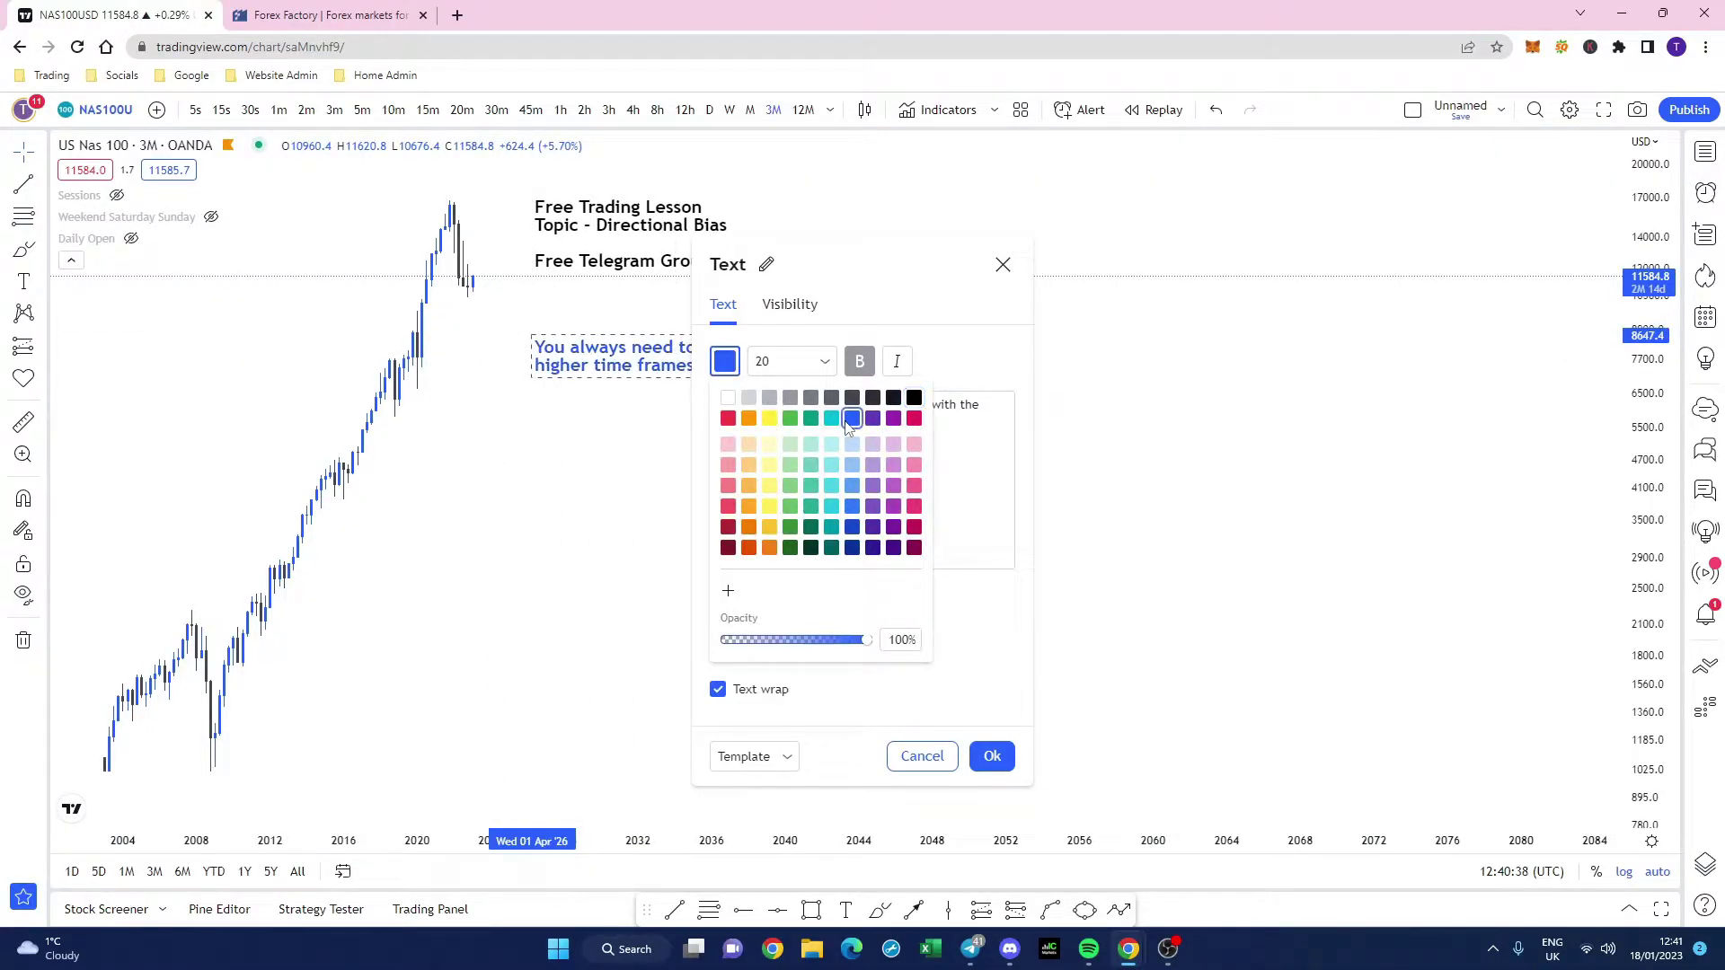
{"action": "left_click", "coordinate": [991, 755]}
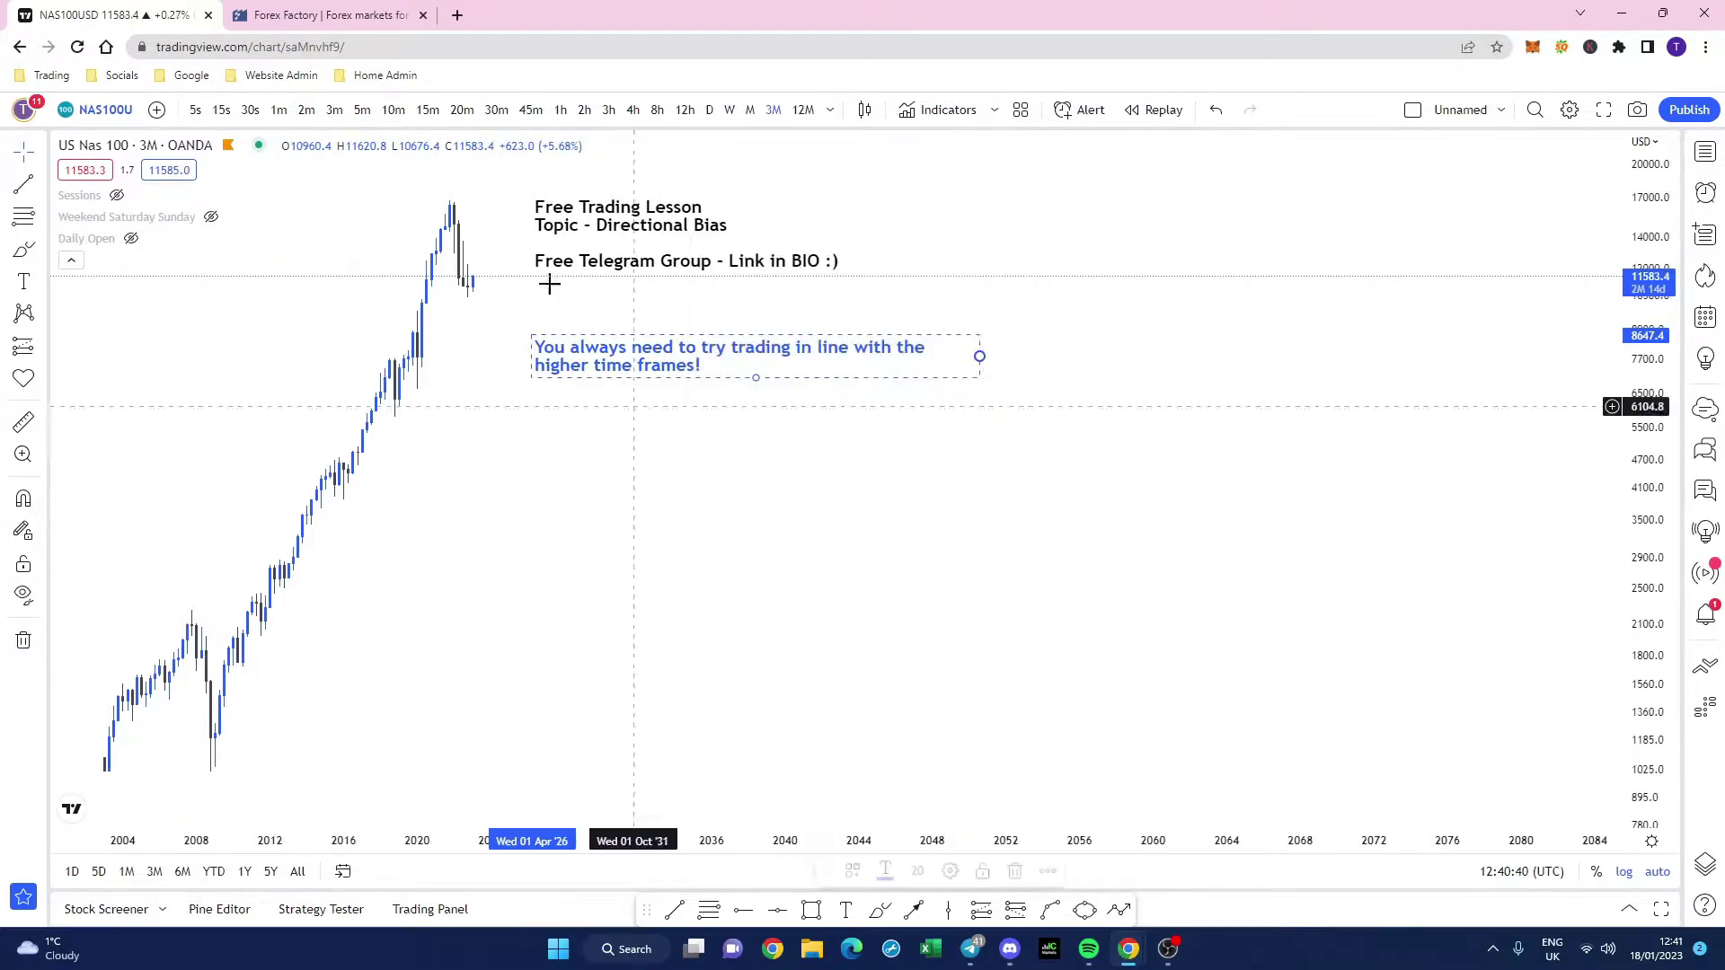
{"action": "left_click_drag", "start_coordinate": [608, 355], "coordinate": [608, 310]}
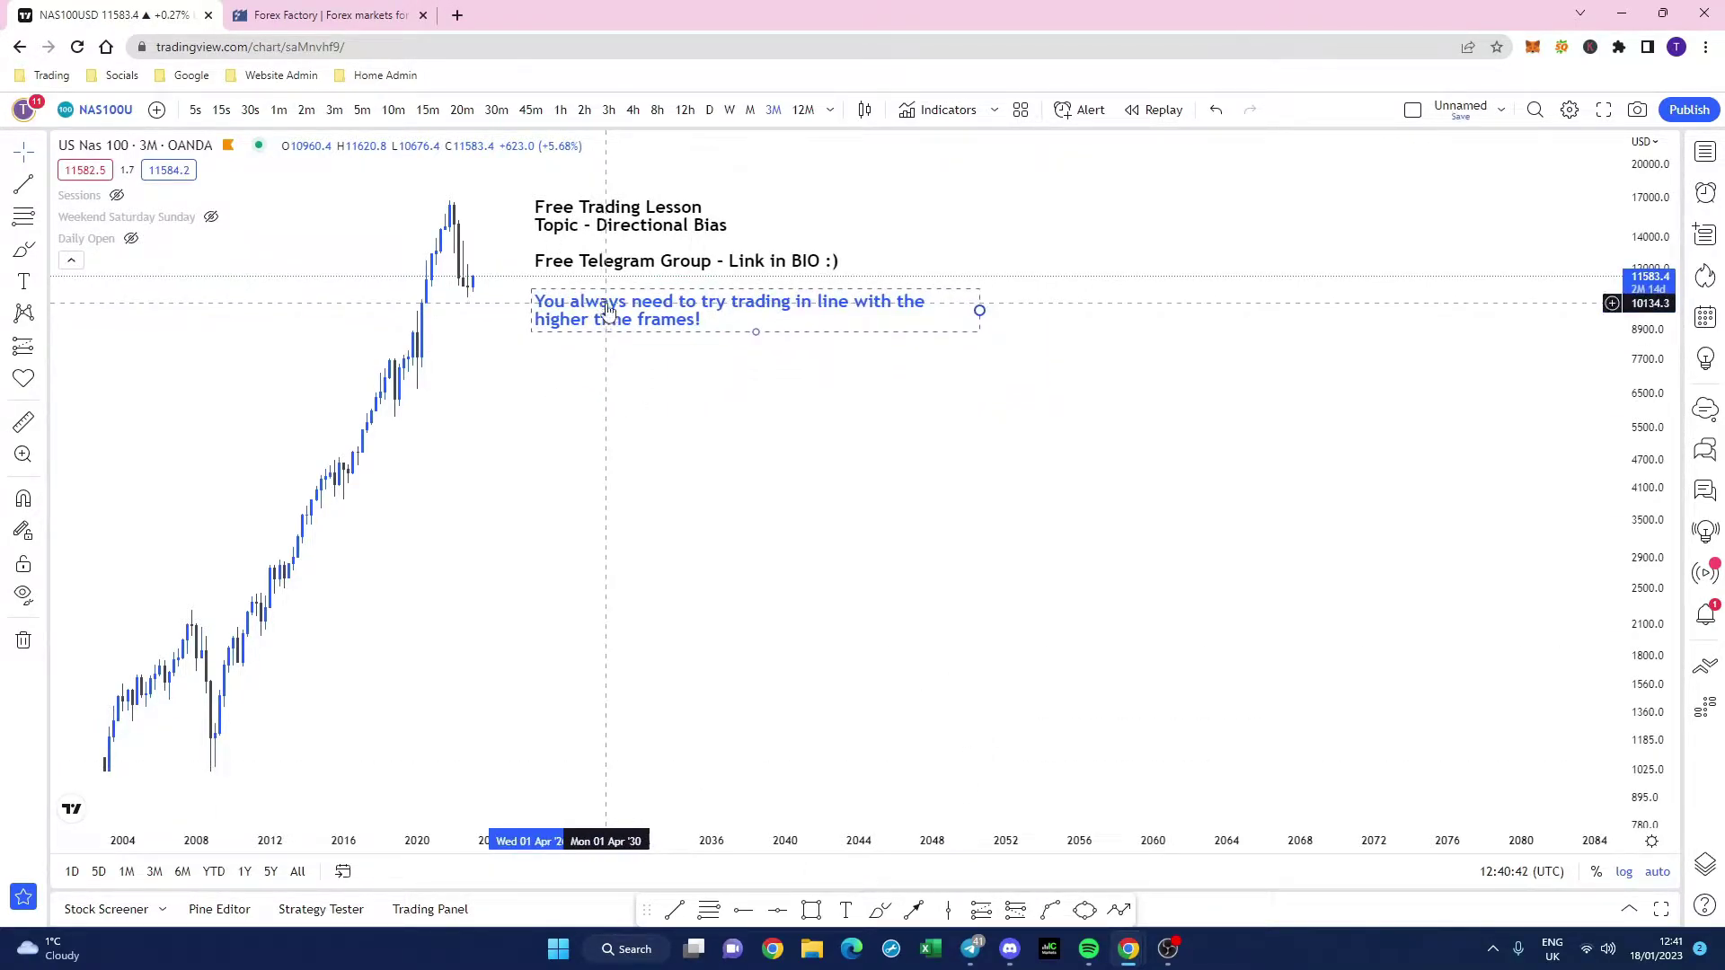
{"action": "left_click", "coordinate": [728, 488]}
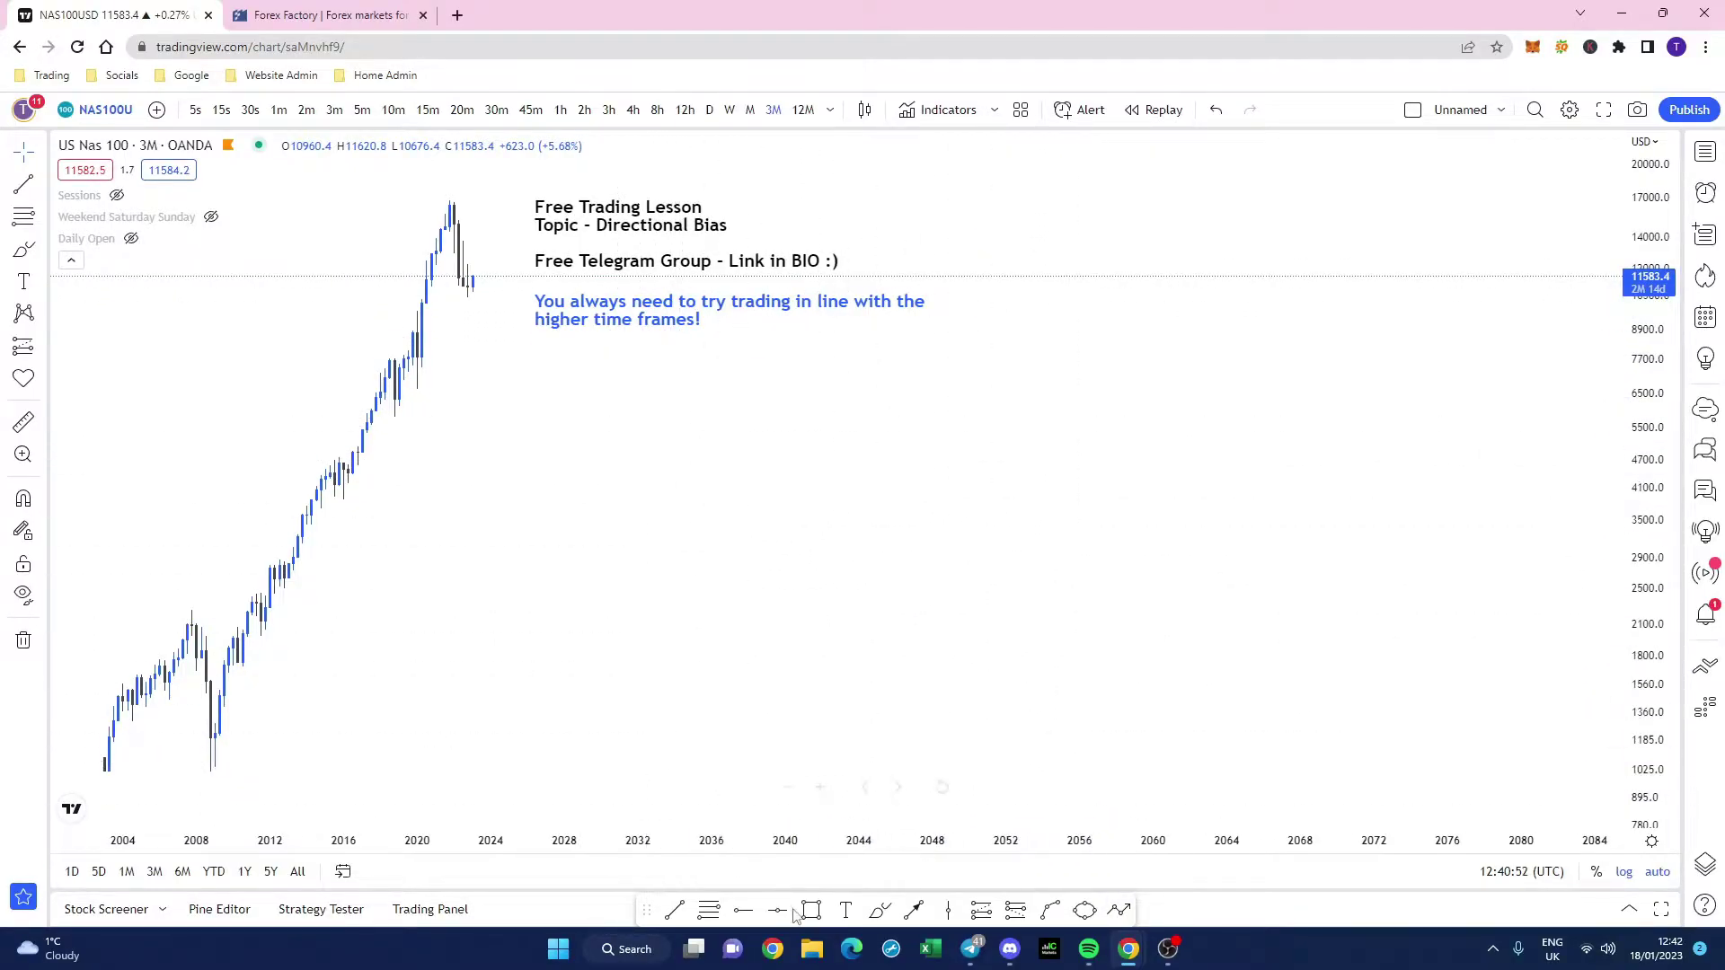
- Add a second text note reading "Market Structure" beneath the blue note and shift it slightly towards the notes' left edge
{"action": "left_click", "coordinate": [848, 914]}
{"action": "left_click", "coordinate": [526, 383]}
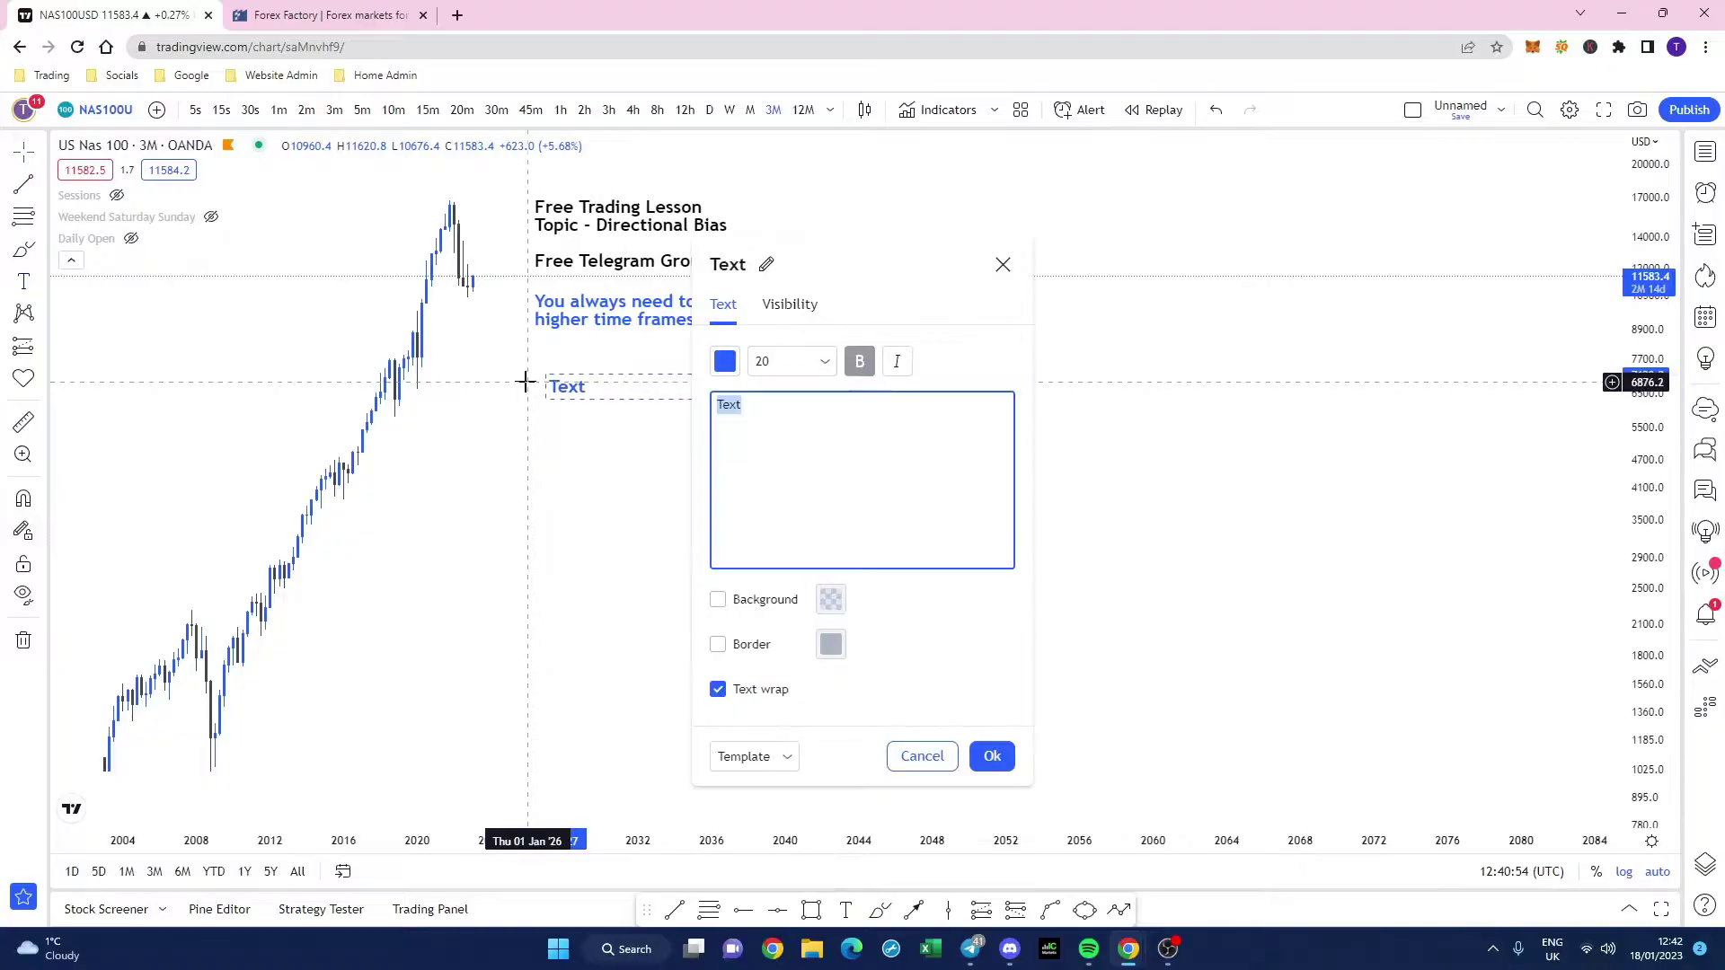
{"action": "type", "text": "Market Structure"}
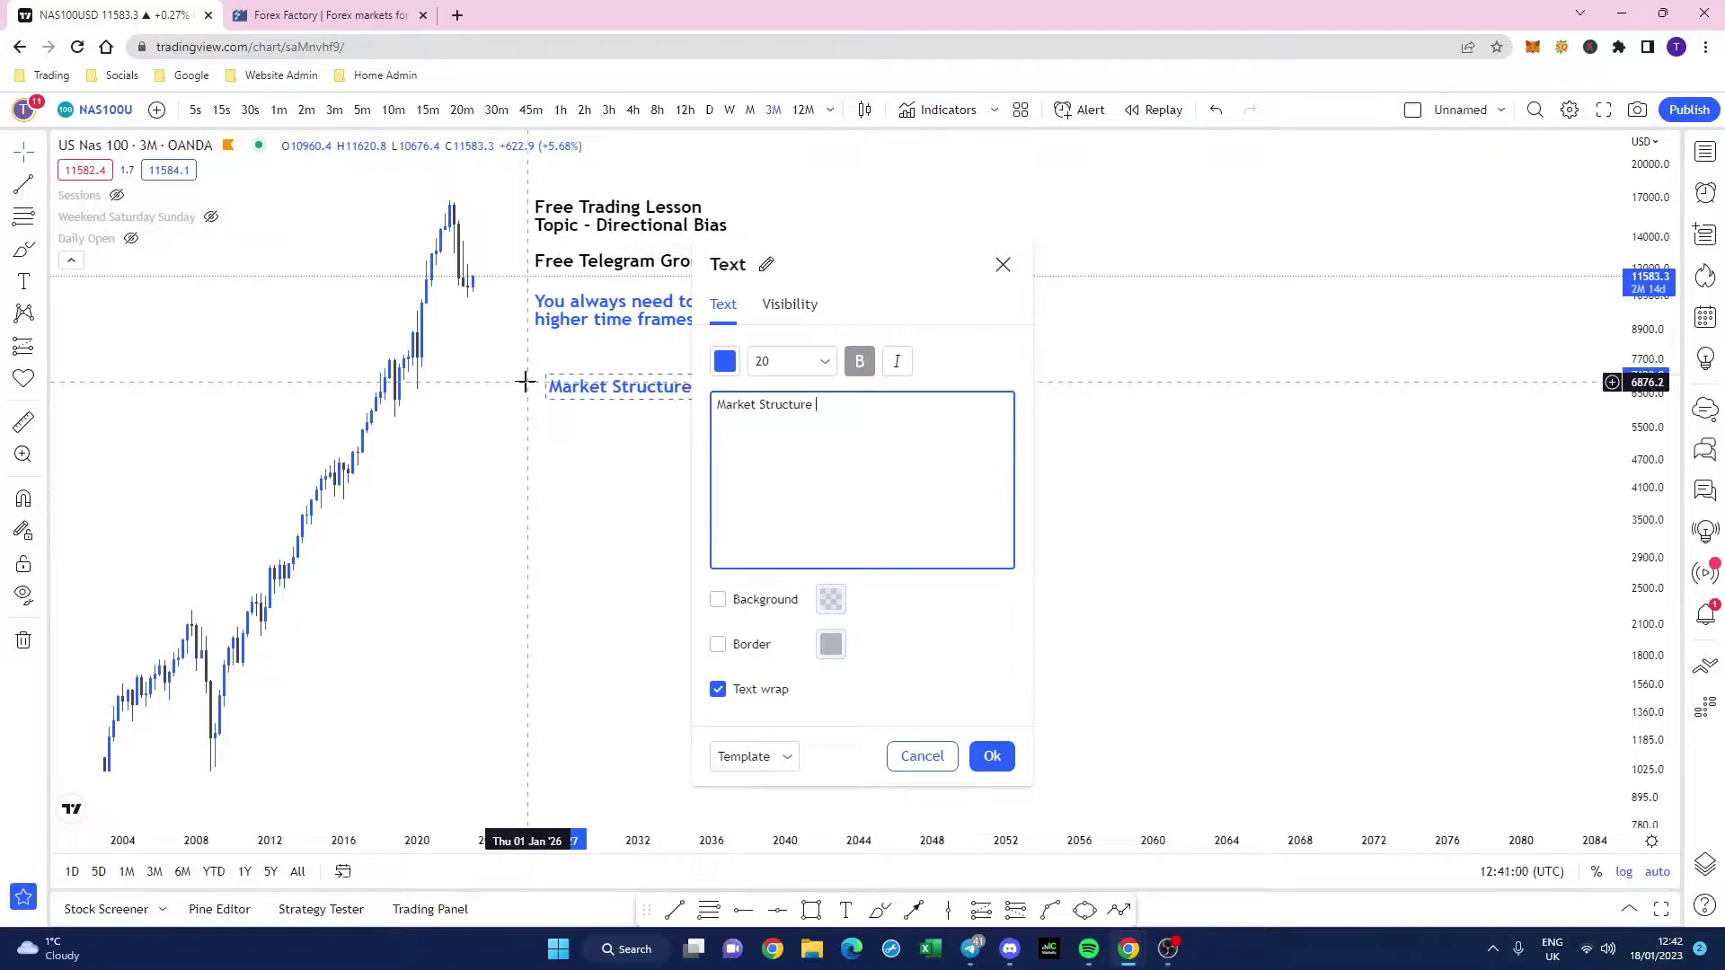
{"action": "left_click", "coordinate": [627, 395]}
{"action": "left_click_drag", "start_coordinate": [622, 387], "coordinate": [613, 386]}
- Colour the "Market Structure" note green and move it slightly up and to the left under the blue note
{"action": "double_click", "coordinate": [613, 386]}
{"action": "left_click", "coordinate": [725, 361]}
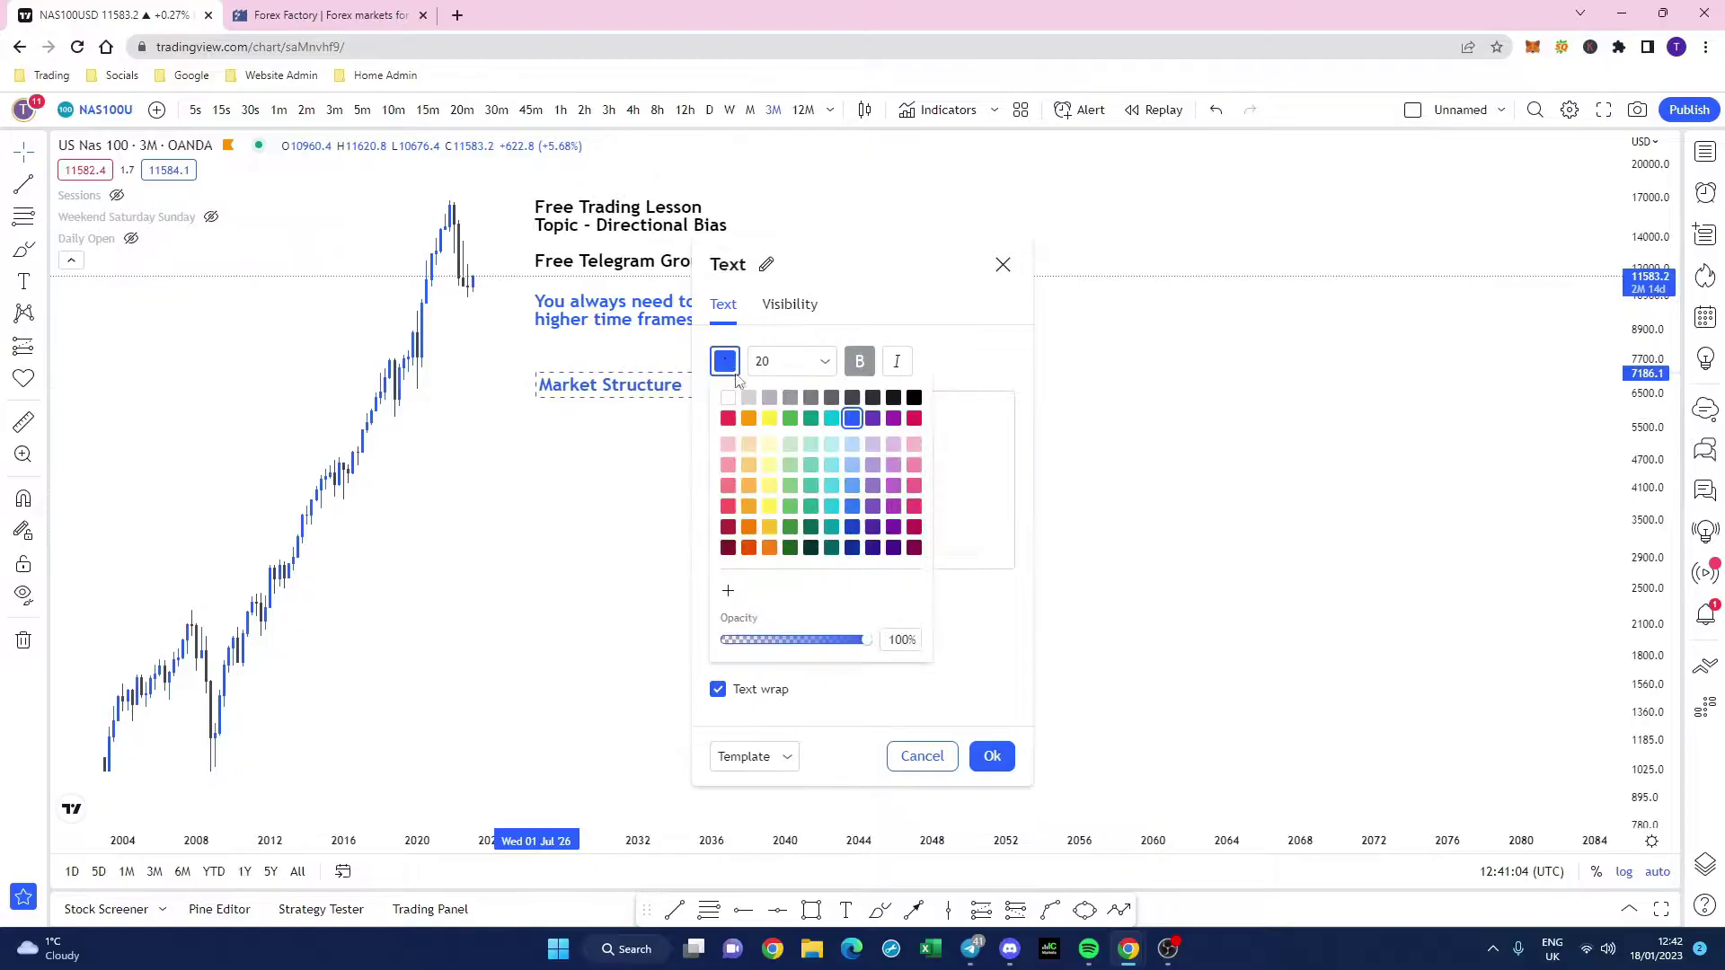
{"action": "left_click", "coordinate": [789, 418]}
{"action": "left_click", "coordinate": [992, 756]}
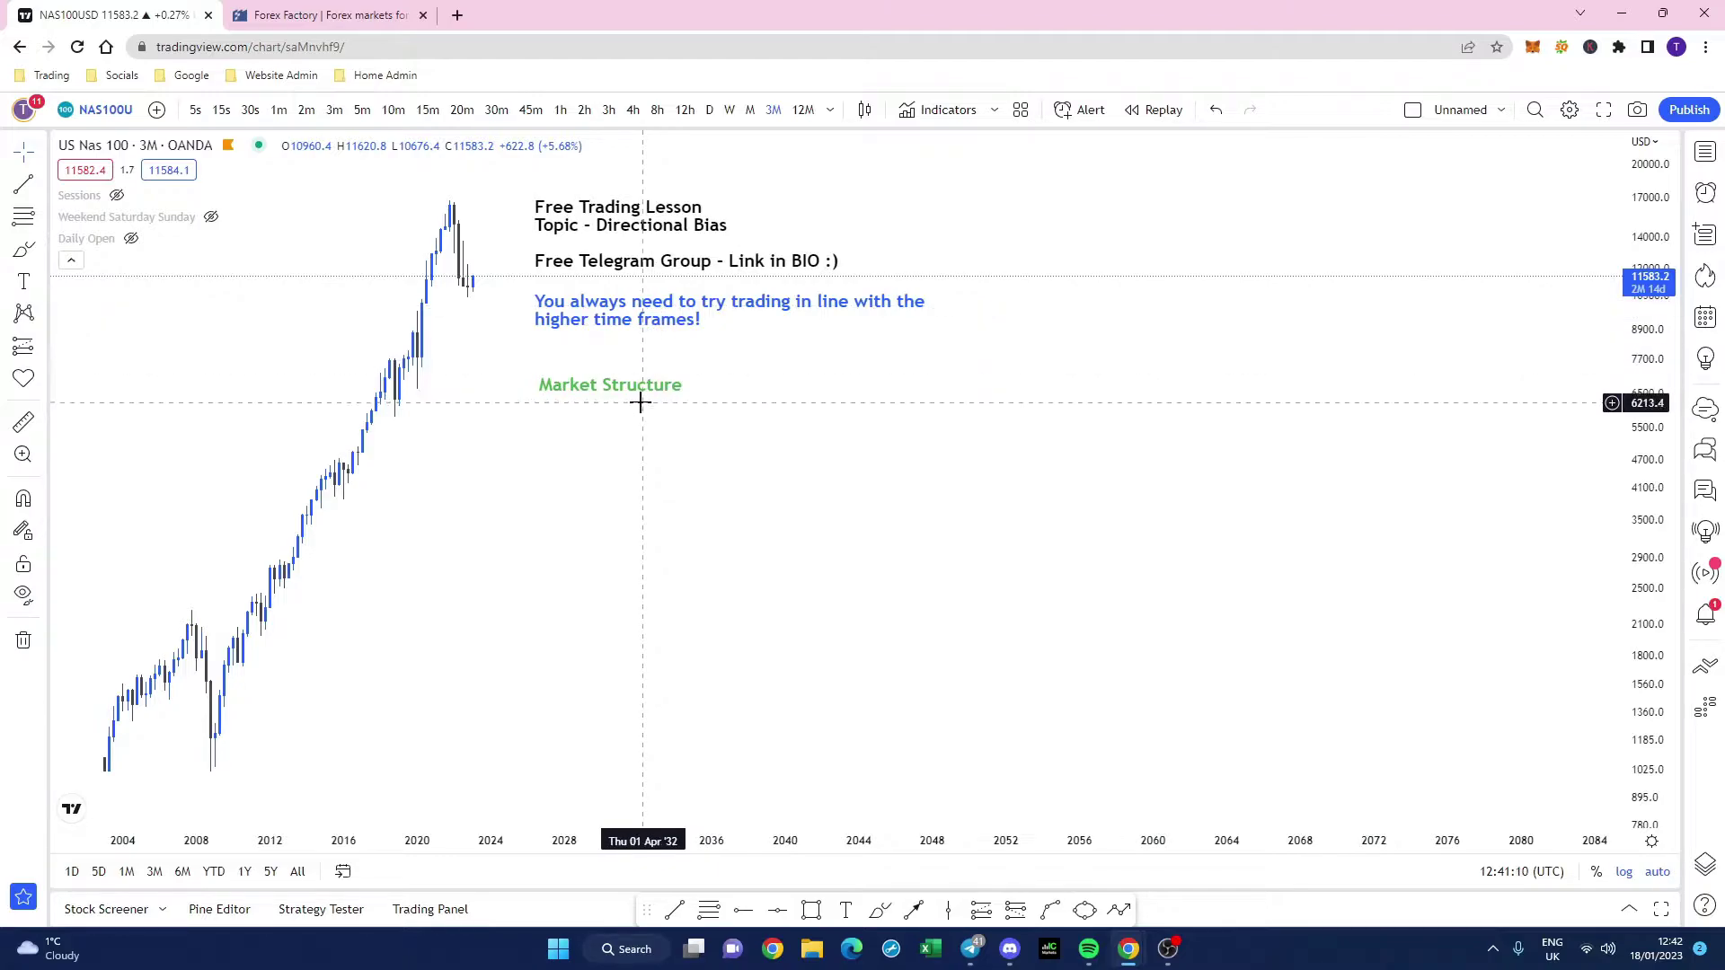
{"action": "left_click_drag", "start_coordinate": [643, 383], "coordinate": [636, 374]}
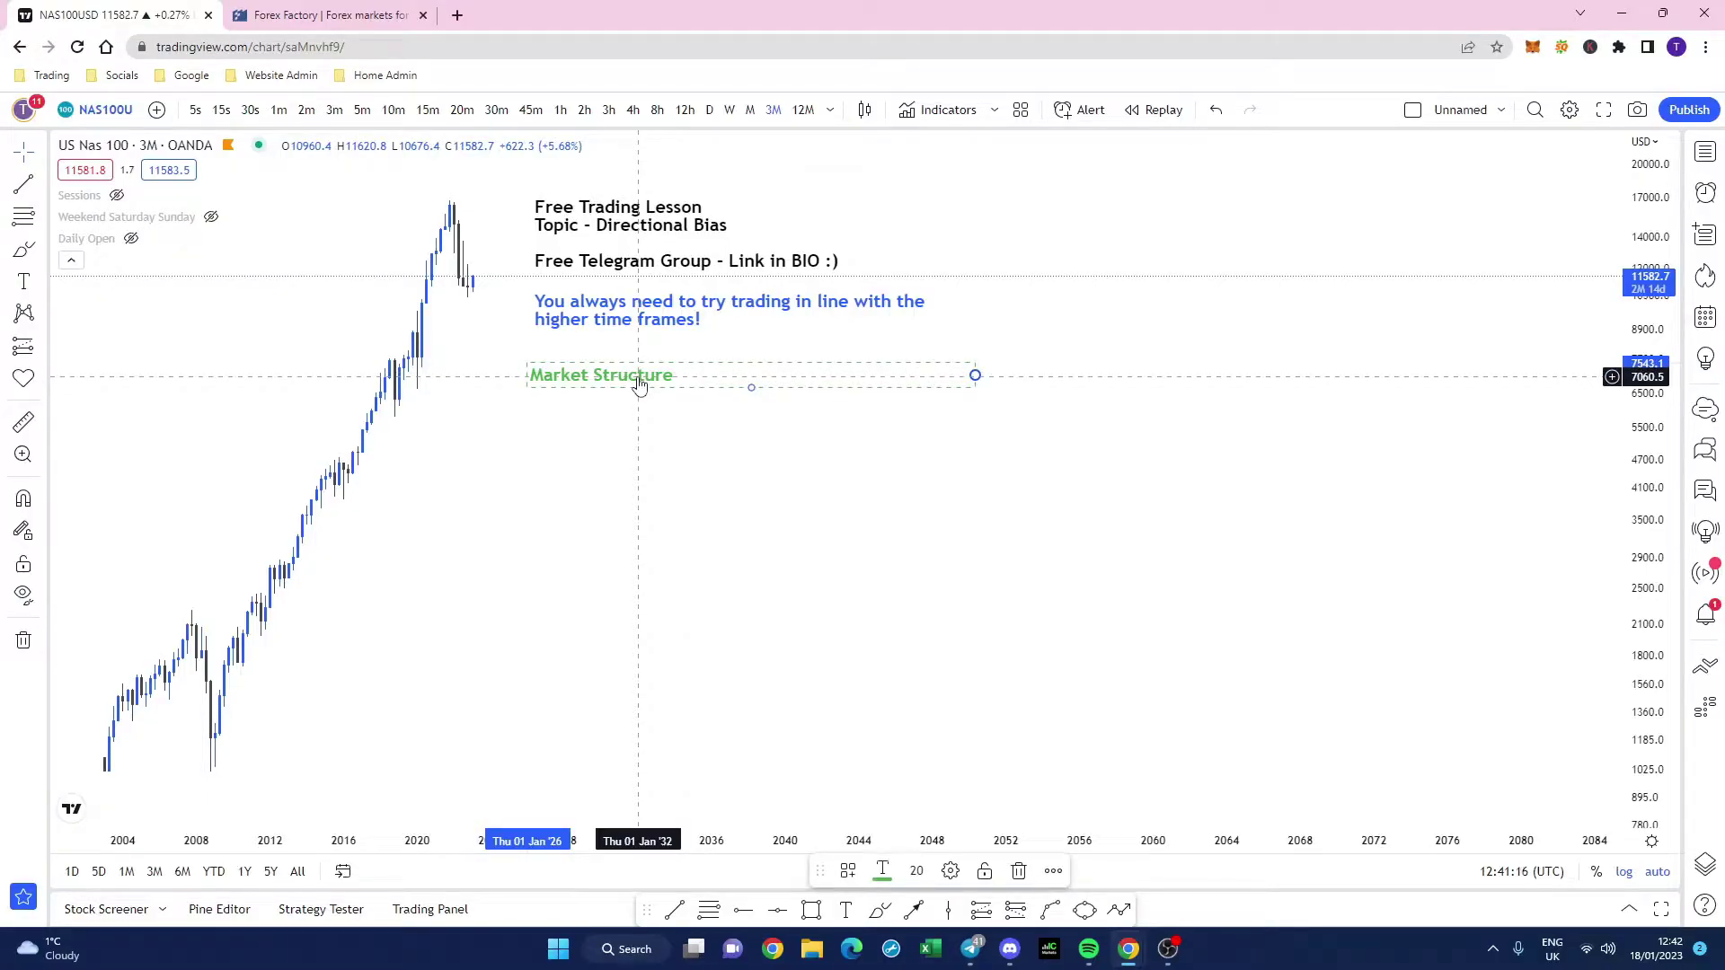
- Open a new browser tab and enter a Google search beginning with "bro"
{"action": "left_click", "coordinate": [456, 15]}
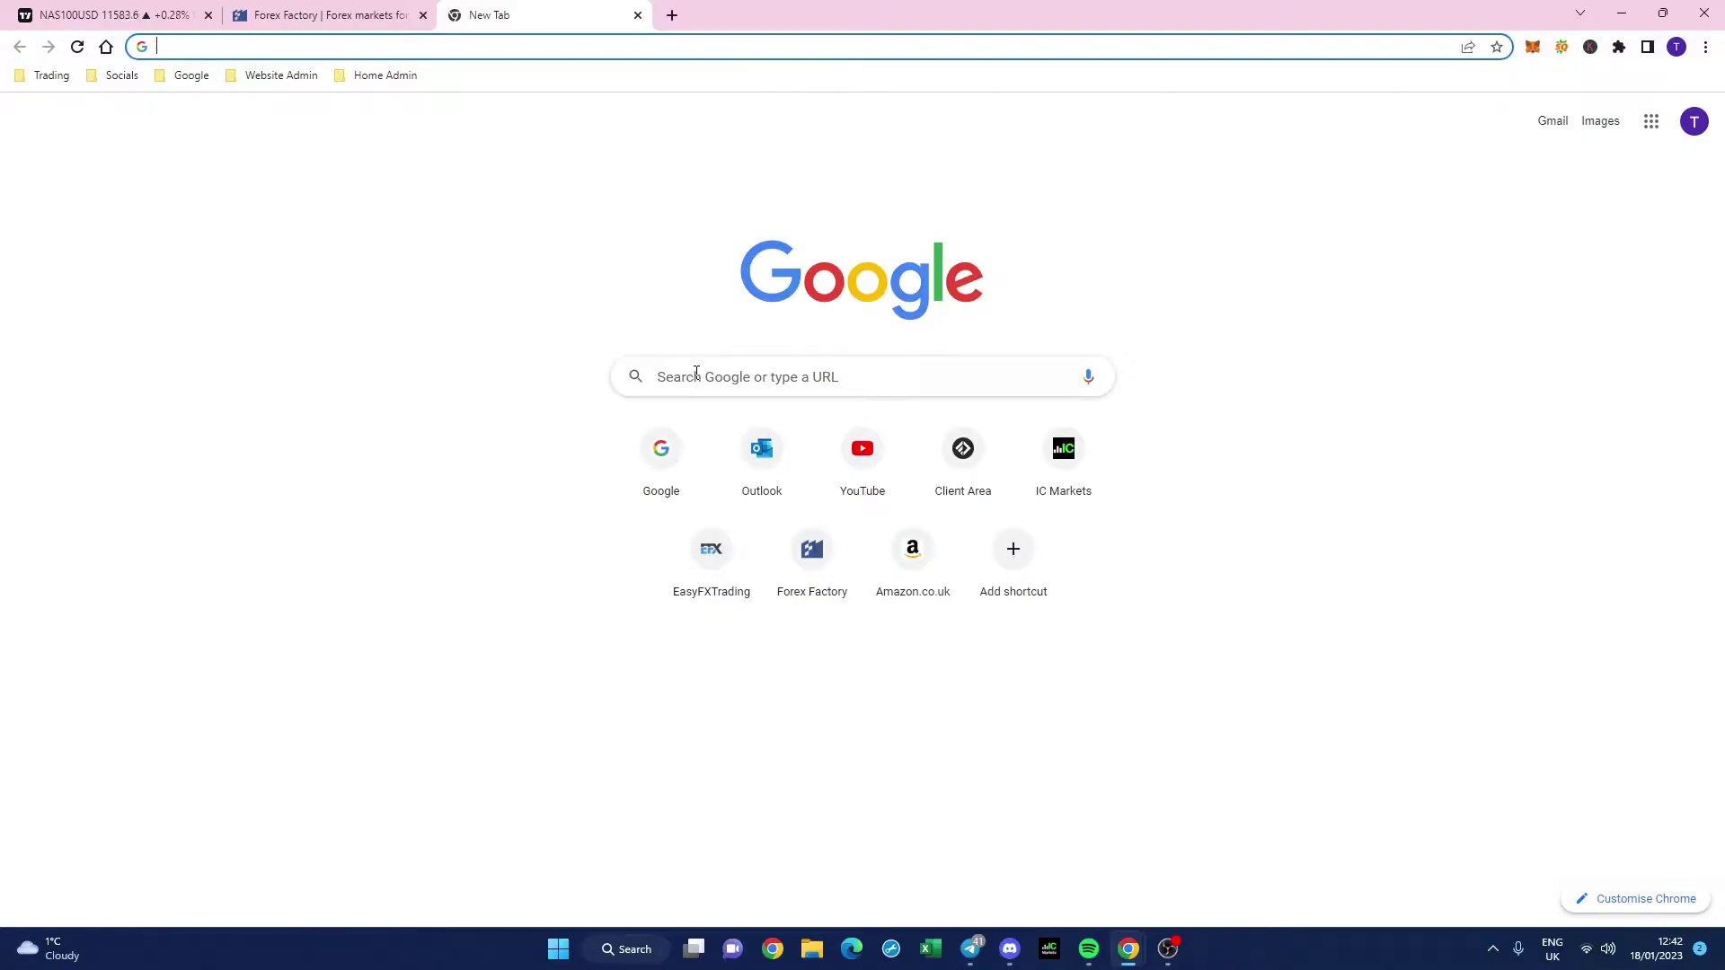
{"action": "left_click", "coordinate": [745, 379]}
{"action": "type", "text": "broc"}
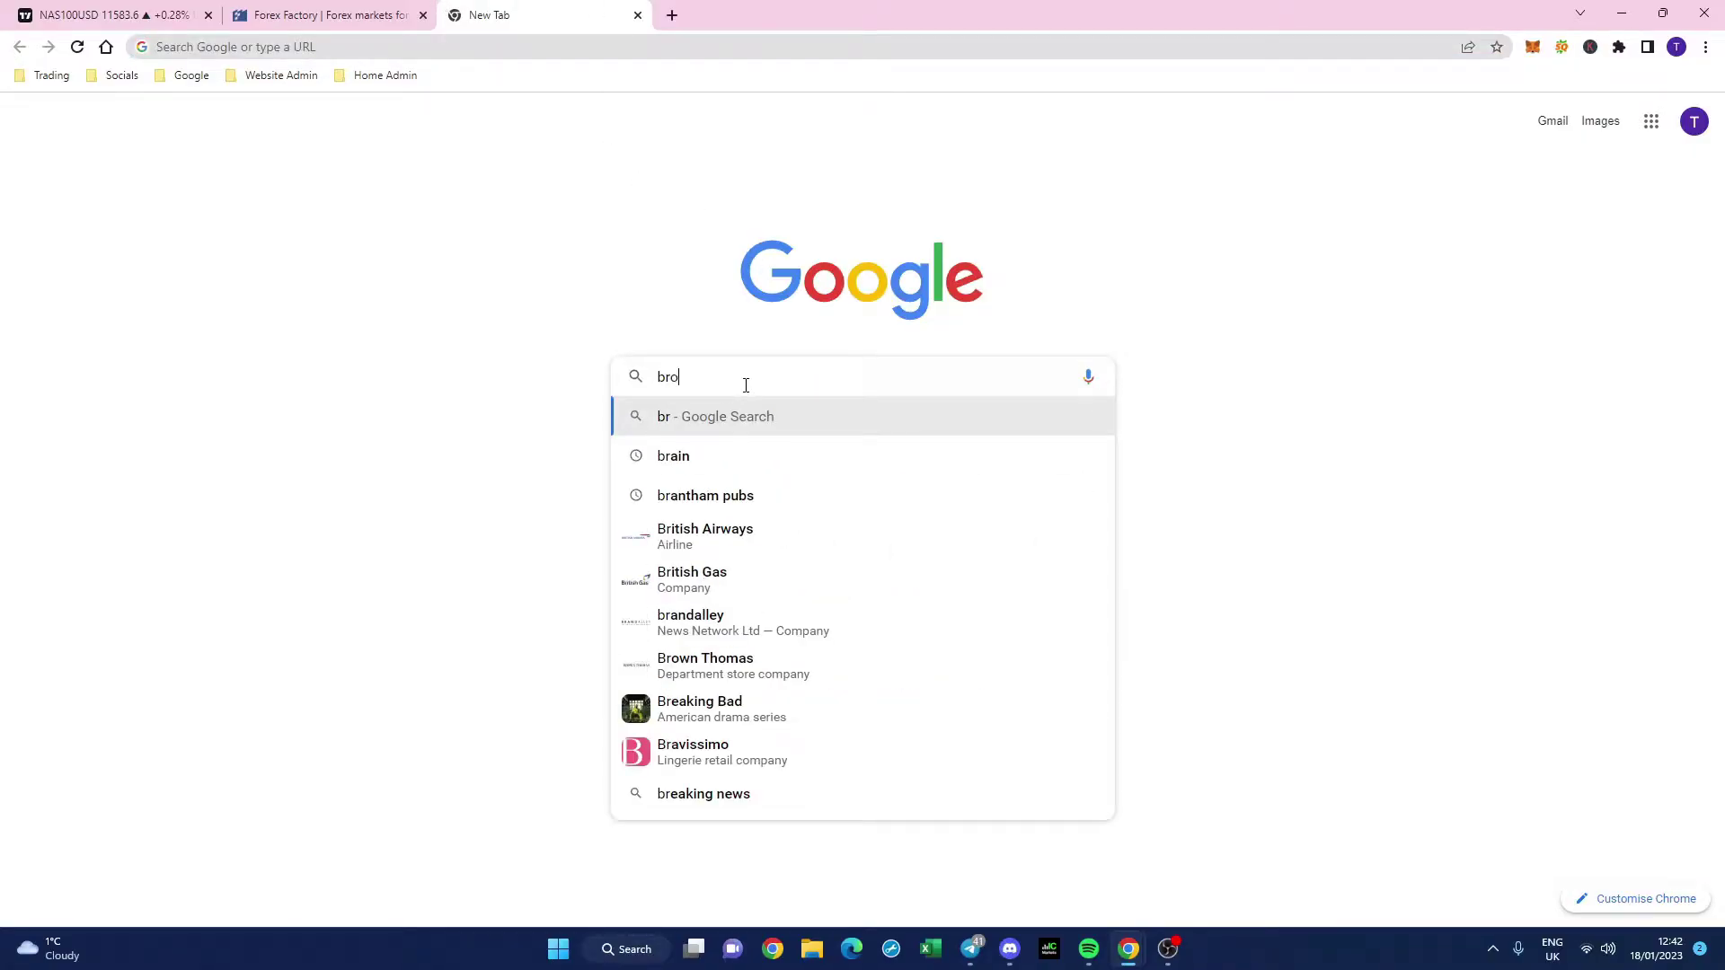